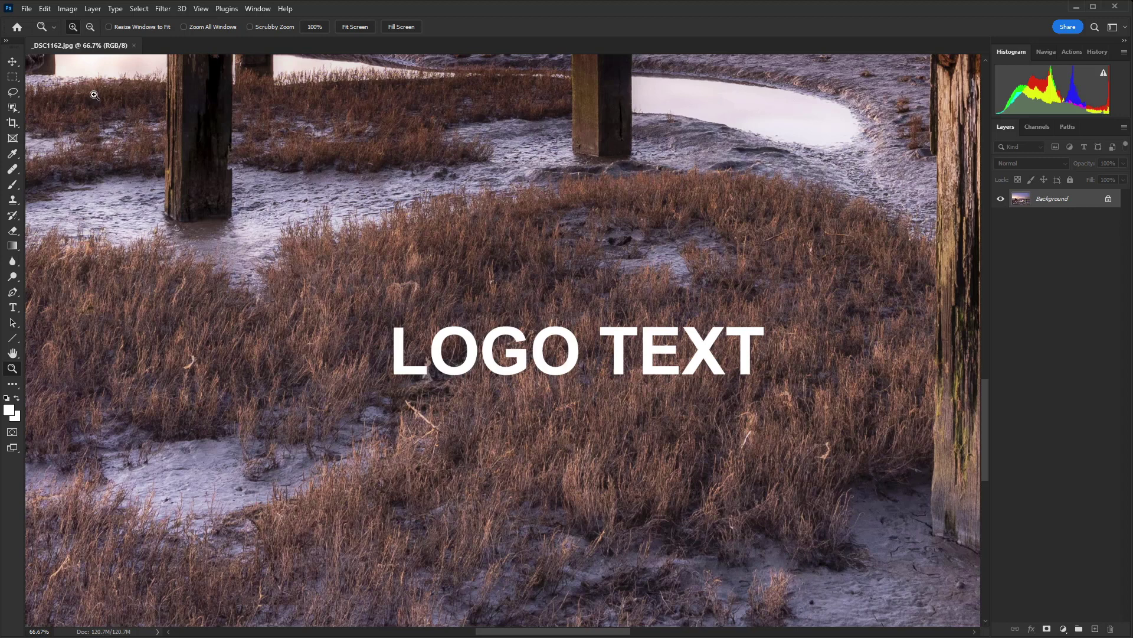
# - Draw a rectangular marquee closely around the white LOGO TEXT watermark and open Color Range for that selection
pyautogui.click(14, 79)
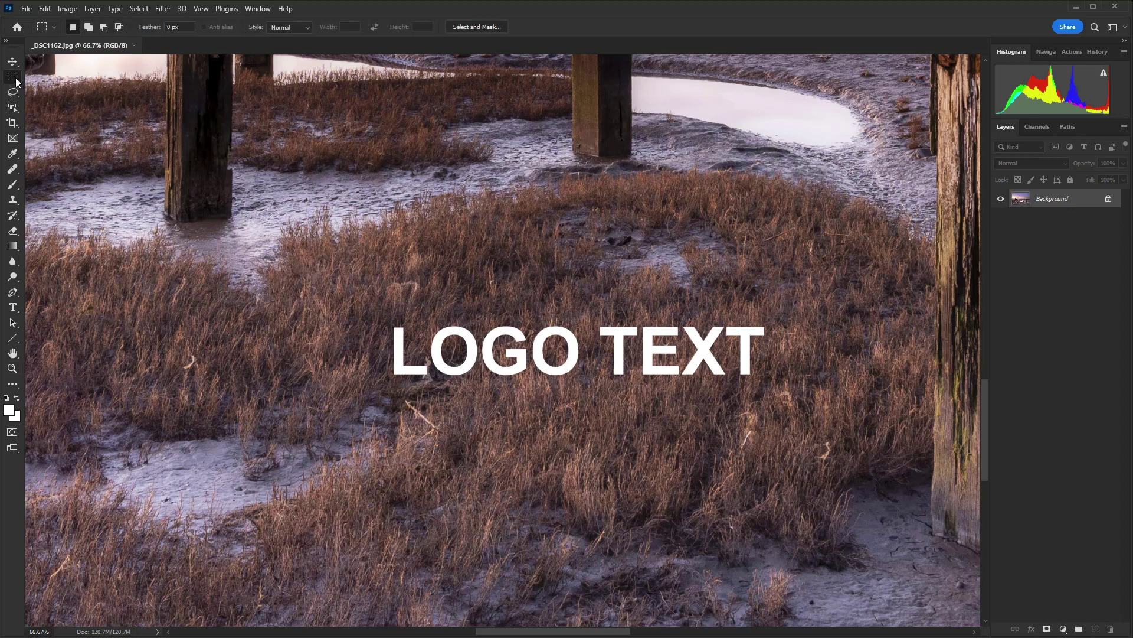
pyautogui.moveTo(383, 312); pyautogui.dragTo(774, 388)
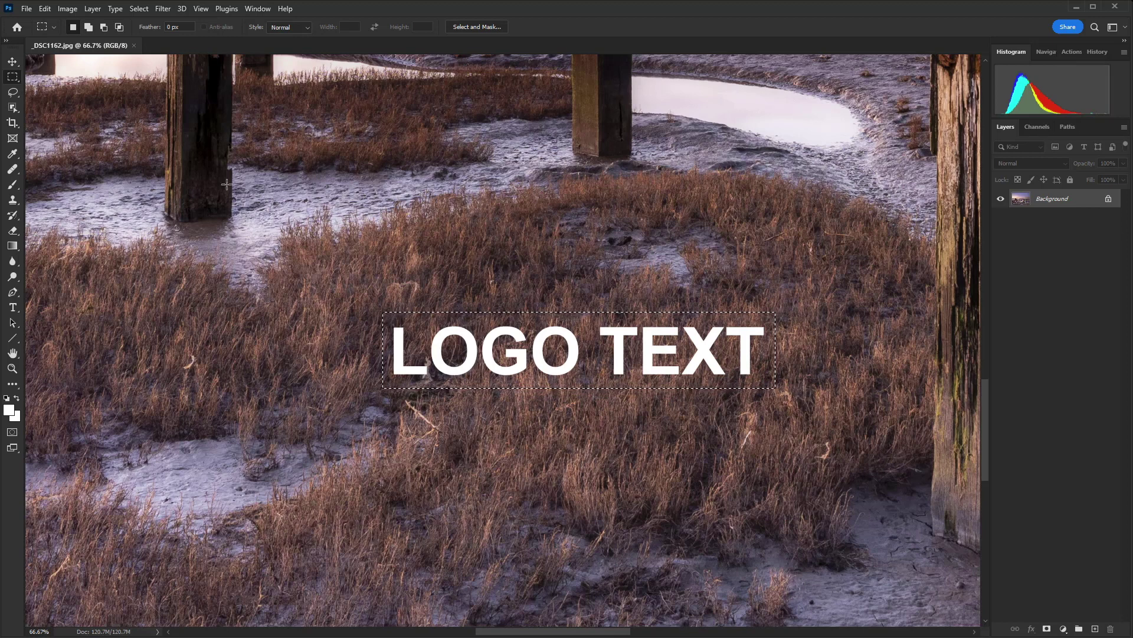
pyautogui.click(137, 9)
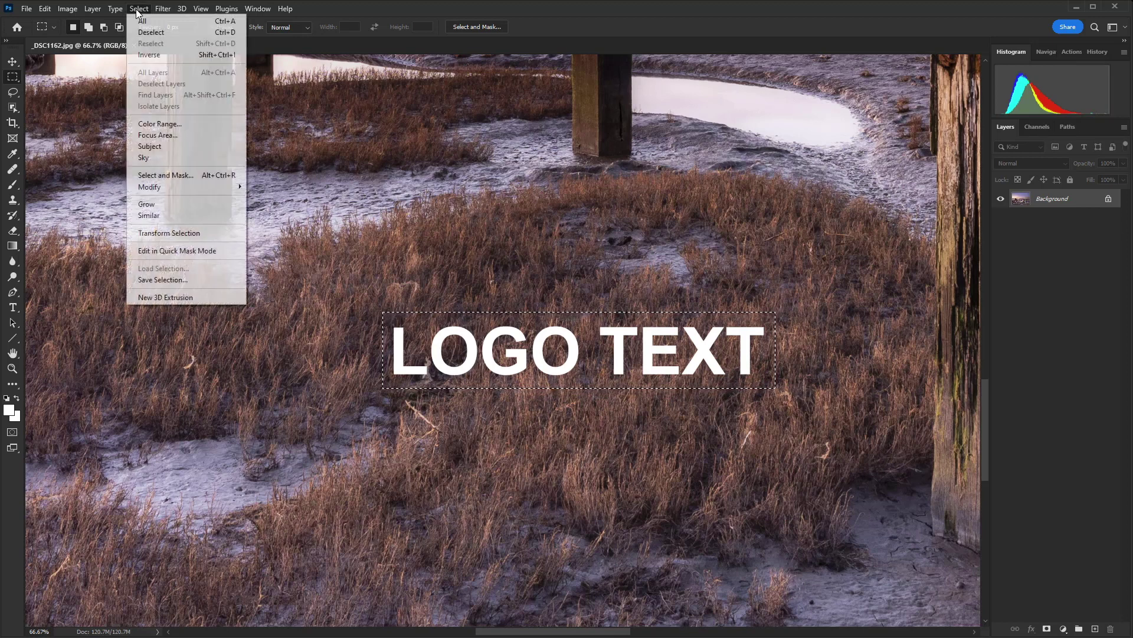
pyautogui.click(171, 123)
# - Try Sampled Colors in Color Range, sampling the grass and the white lettering, and set Fuzziness to 196
pyautogui.click(411, 114)
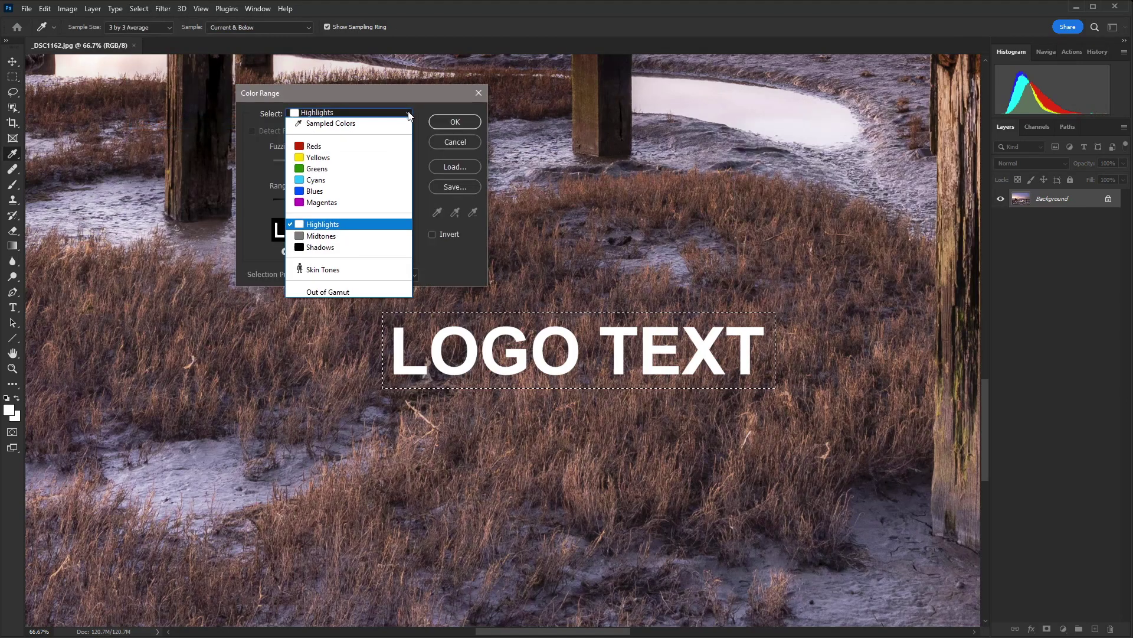
pyautogui.click(399, 122)
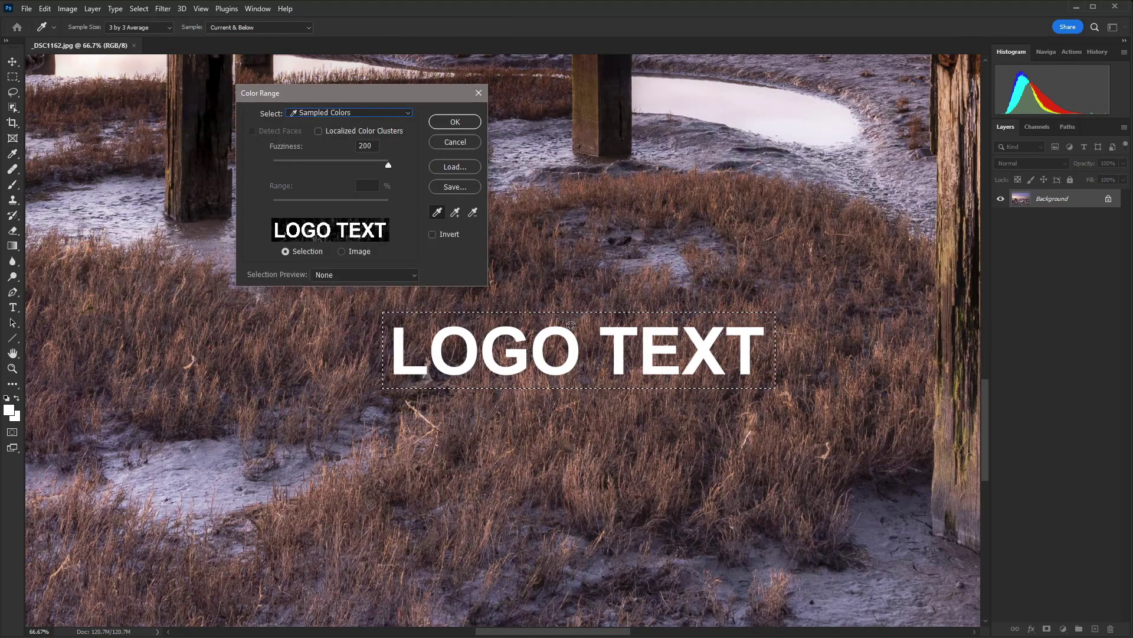
pyautogui.click(613, 385)
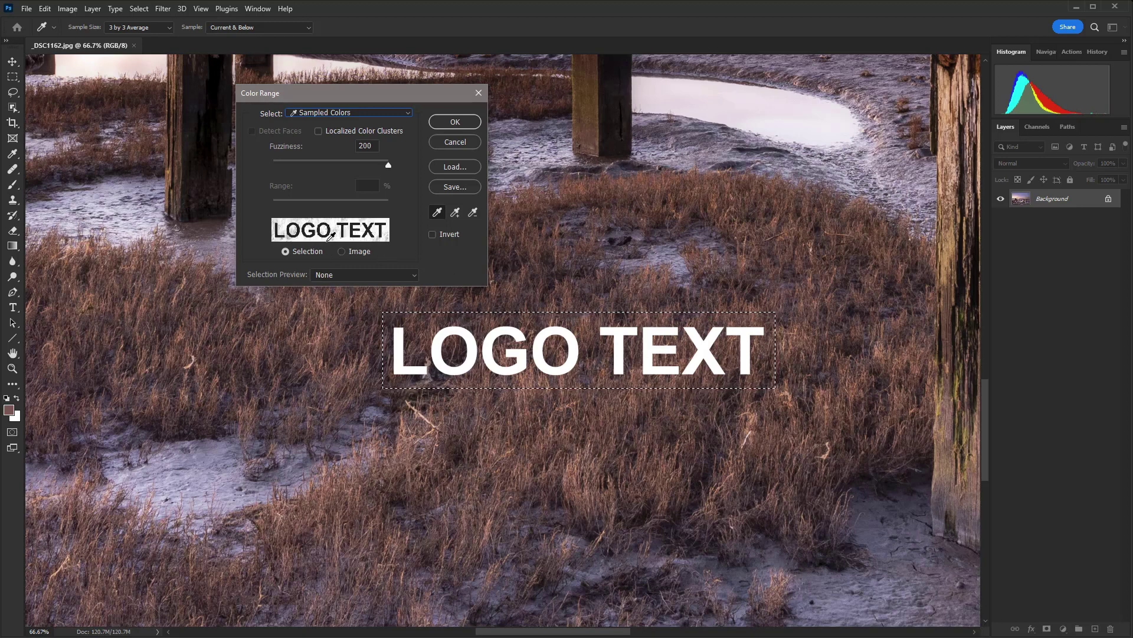
pyautogui.click(538, 345)
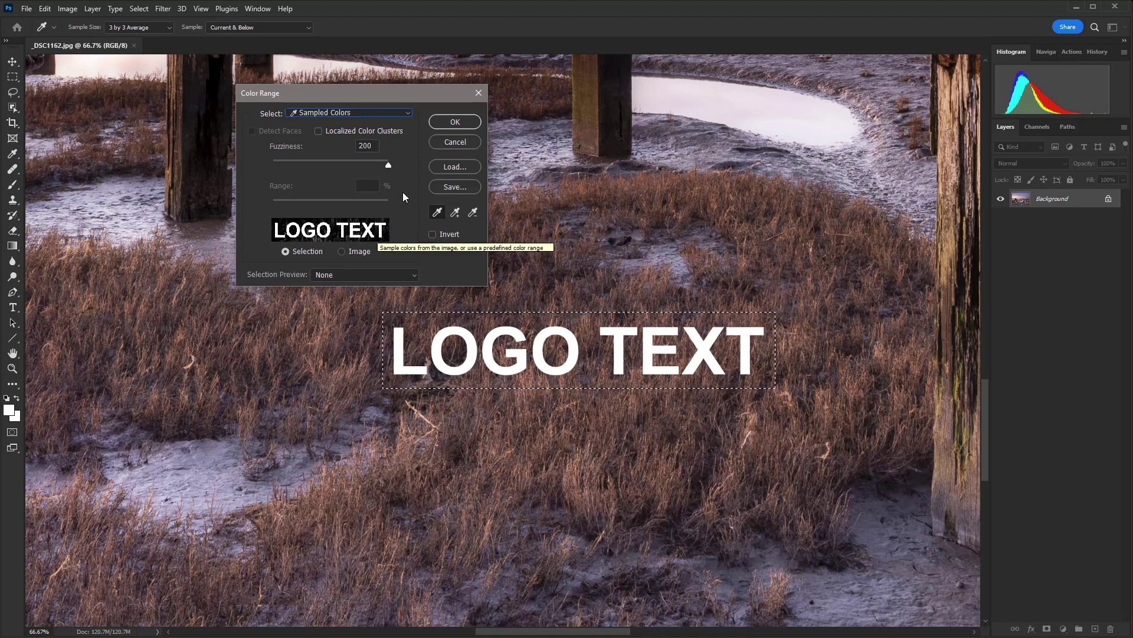
pyautogui.moveTo(388, 165)
pyautogui.mouseDown()
pyautogui.moveTo(298, 163)
pyautogui.moveTo(388, 171)
pyautogui.mouseUp()
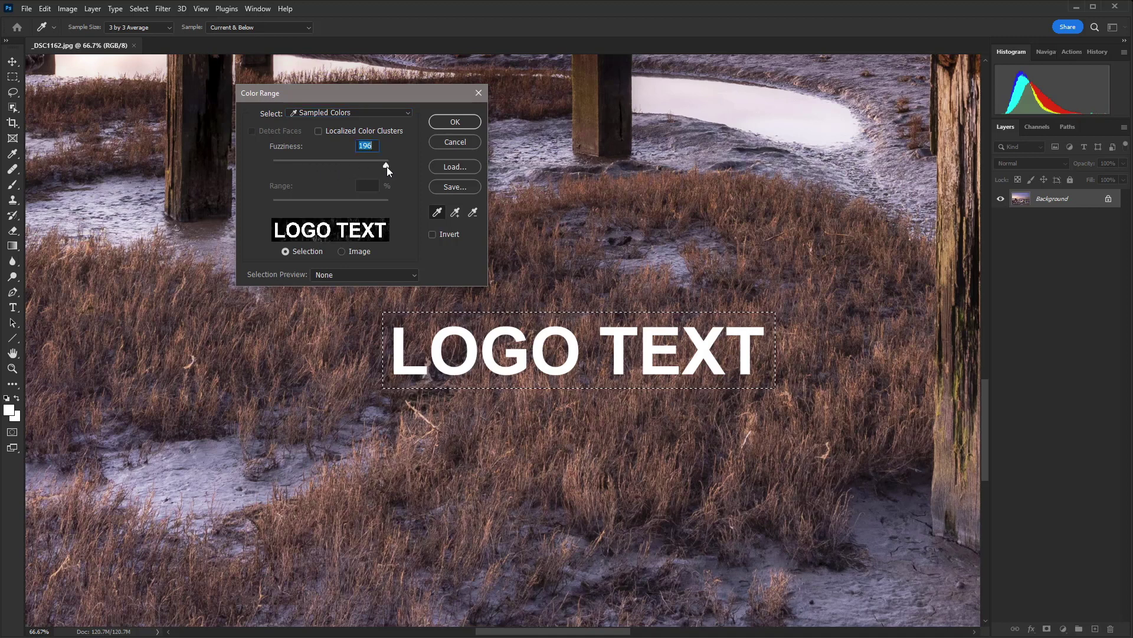
# - Select the white lettering by its Highlights in Color Range, using Fuzziness 20% and Range 230
pyautogui.click(405, 115)
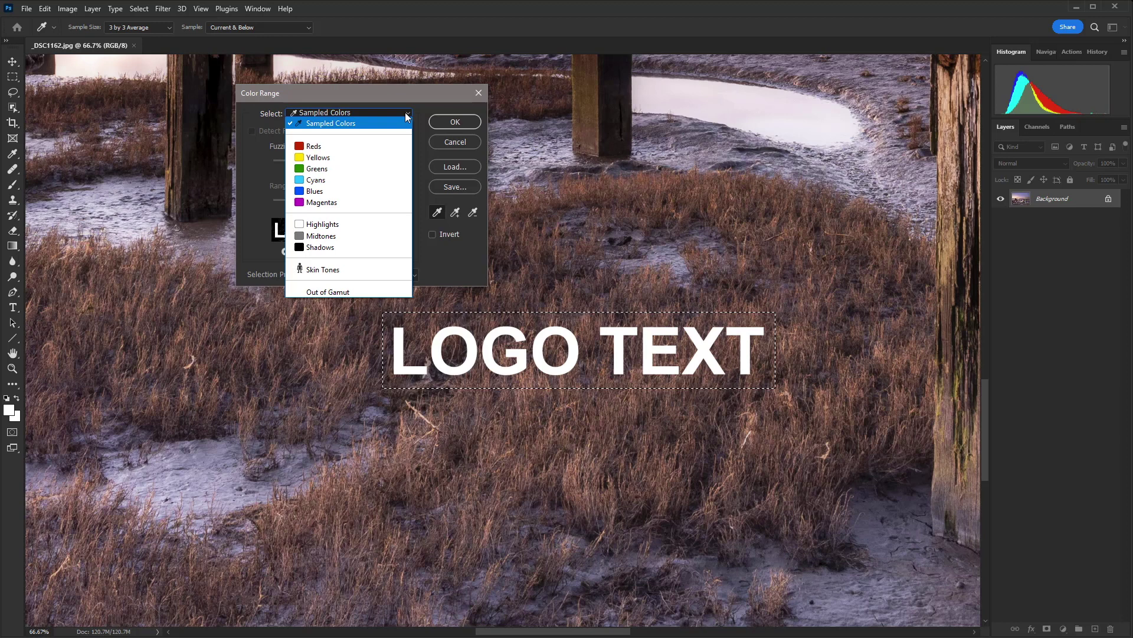
pyautogui.click(378, 229)
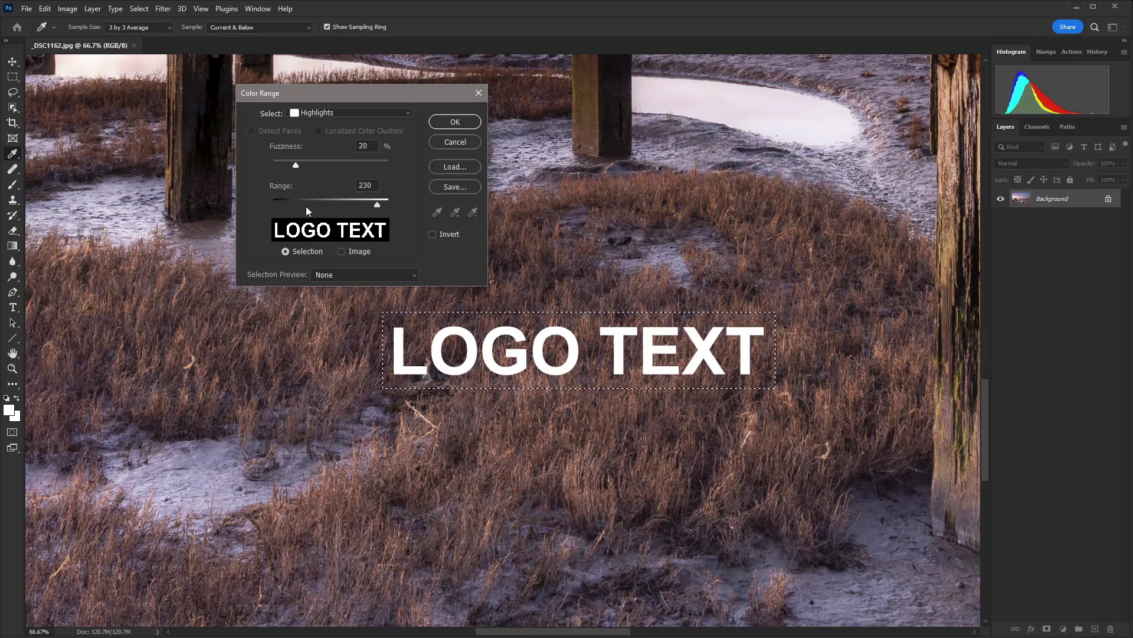
pyautogui.moveTo(376, 203); pyautogui.dragTo(324, 203)
pyautogui.hotkey('ctrl', 'z')
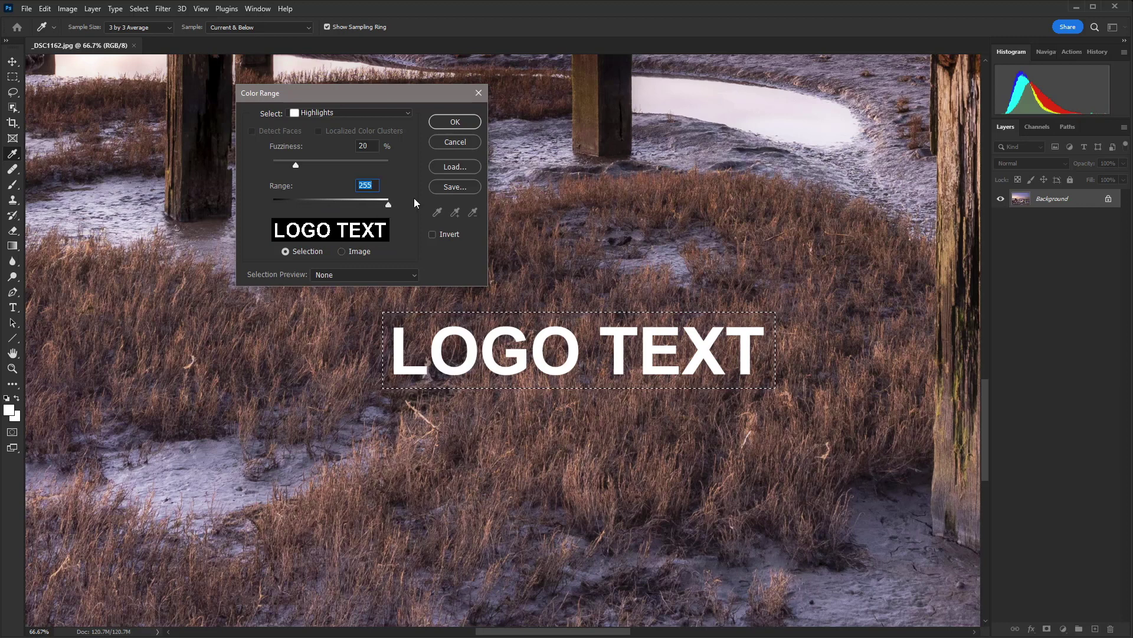
pyautogui.hotkey('ctrl', 'z')
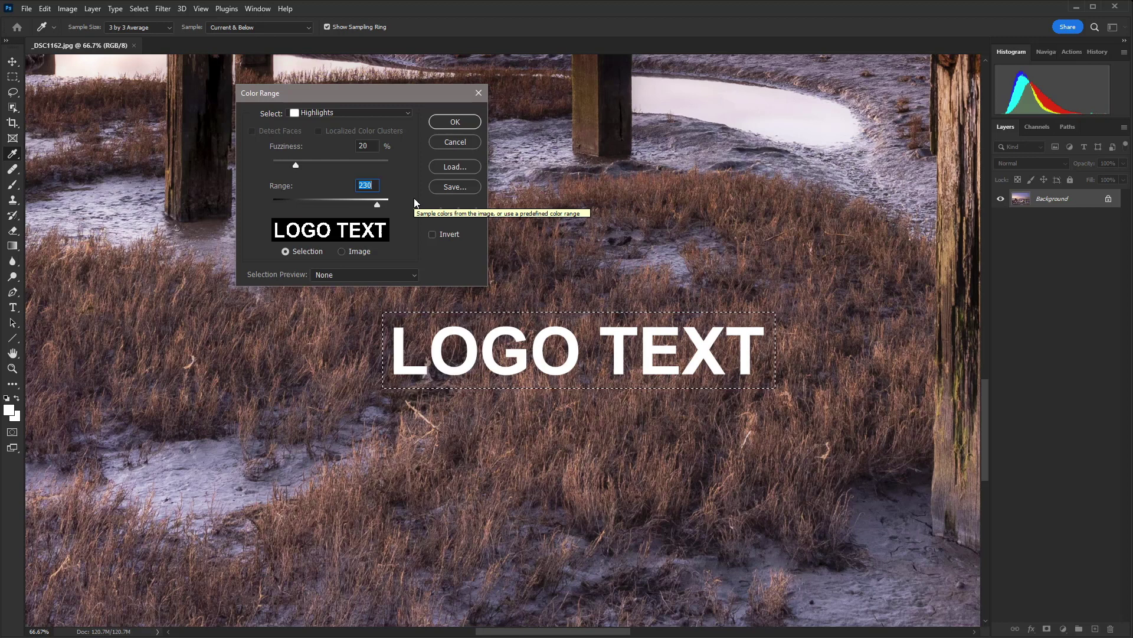
pyautogui.click(461, 122)
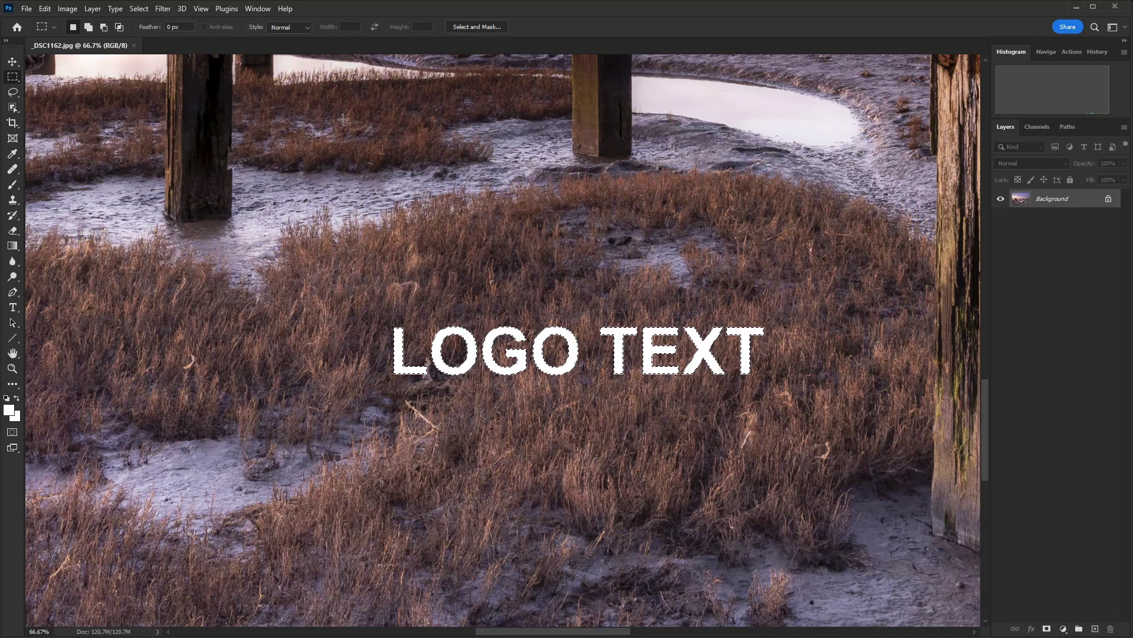
# - Expand the lettering selection by 5 pixels
pyautogui.click(139, 8)
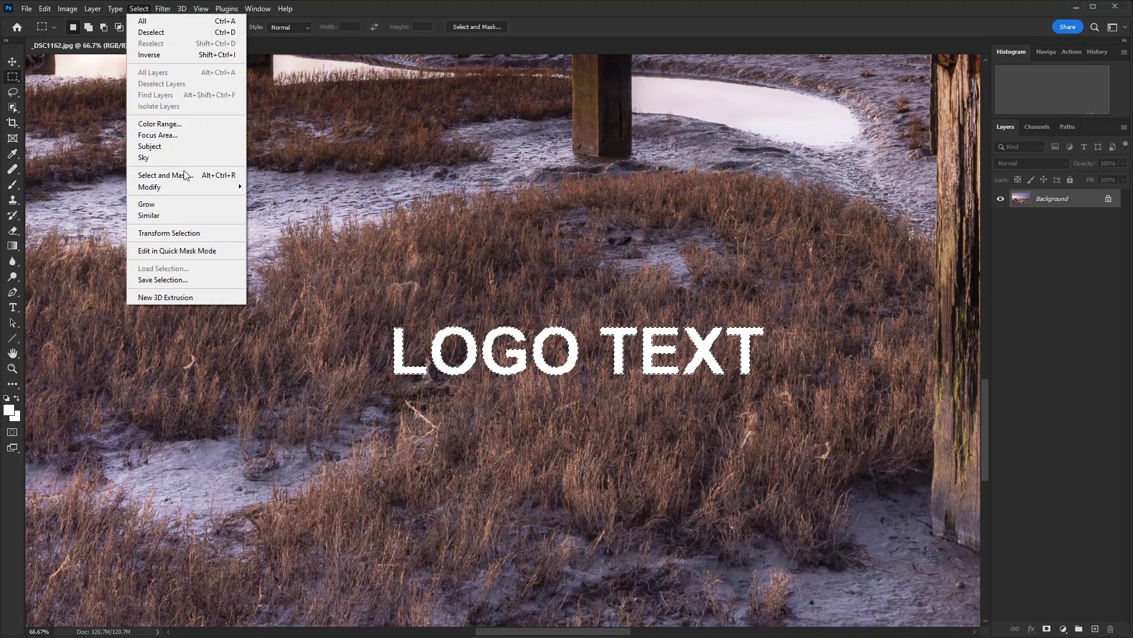
pyautogui.moveTo(179, 185)
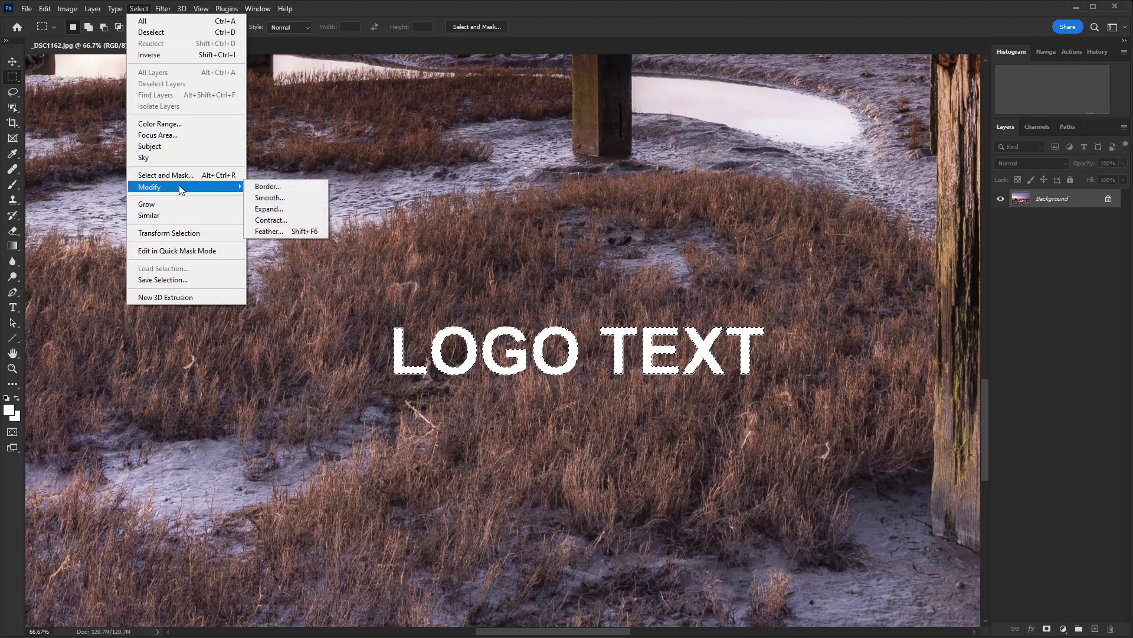
pyautogui.click(270, 208)
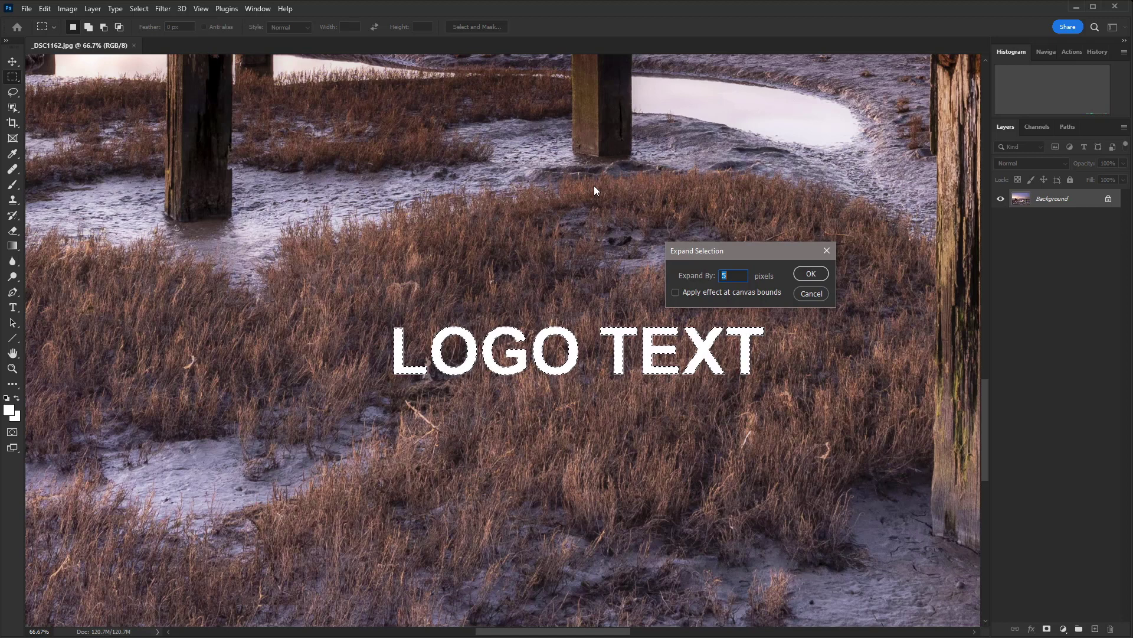
pyautogui.click(811, 273)
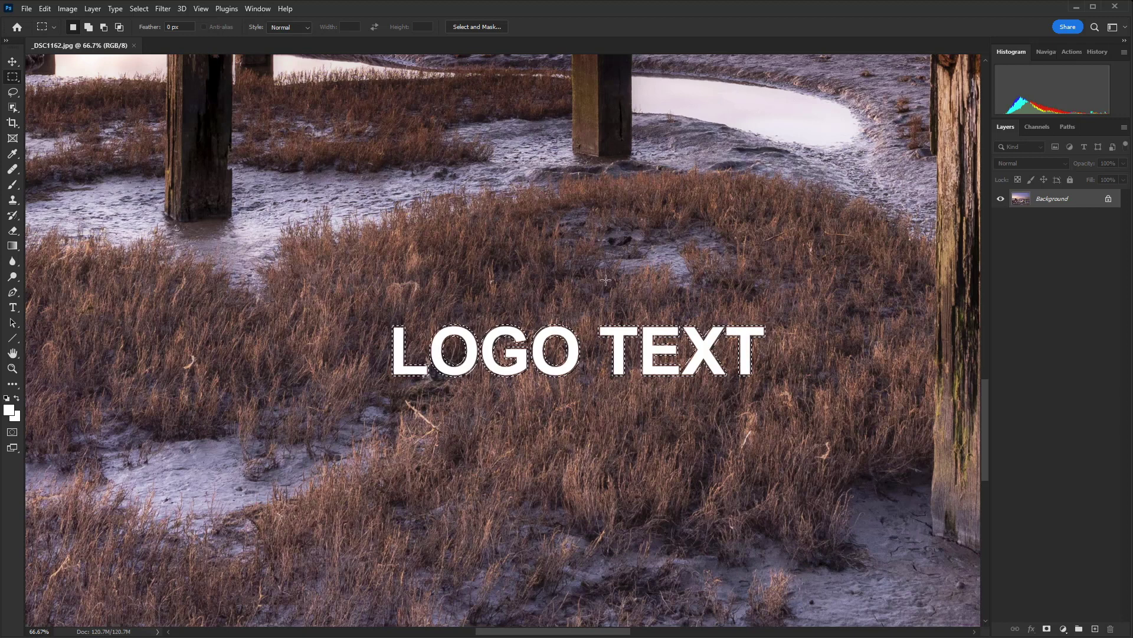
# - Replace the selected lettering using Content-Aware Fill with output to Current Layer, and deselect
pyautogui.click(45, 10)
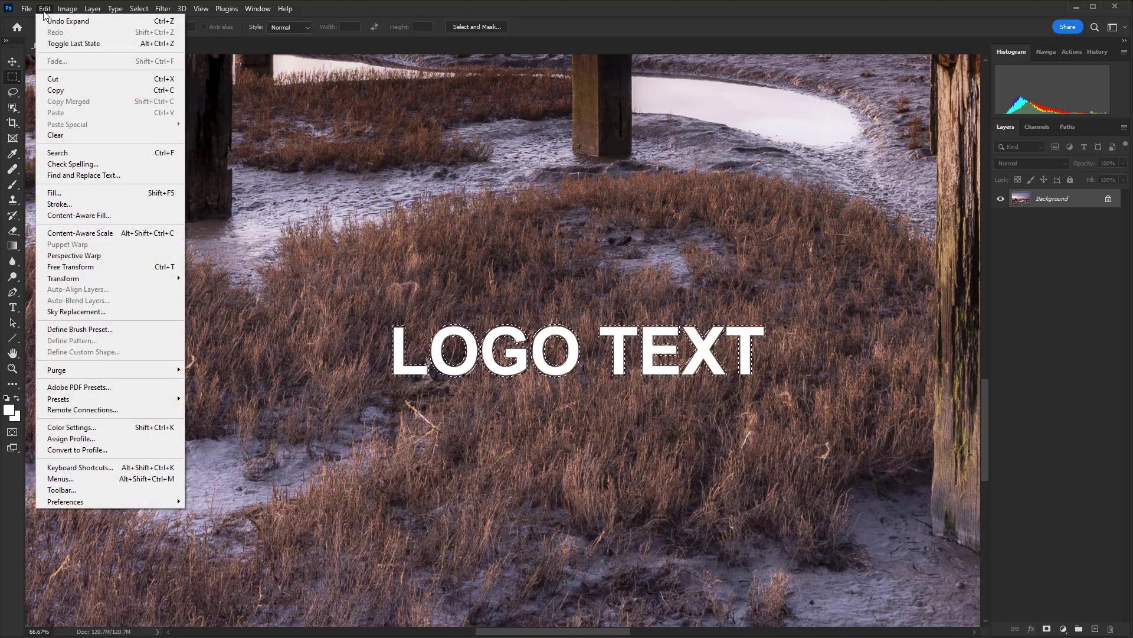
pyautogui.click(92, 215)
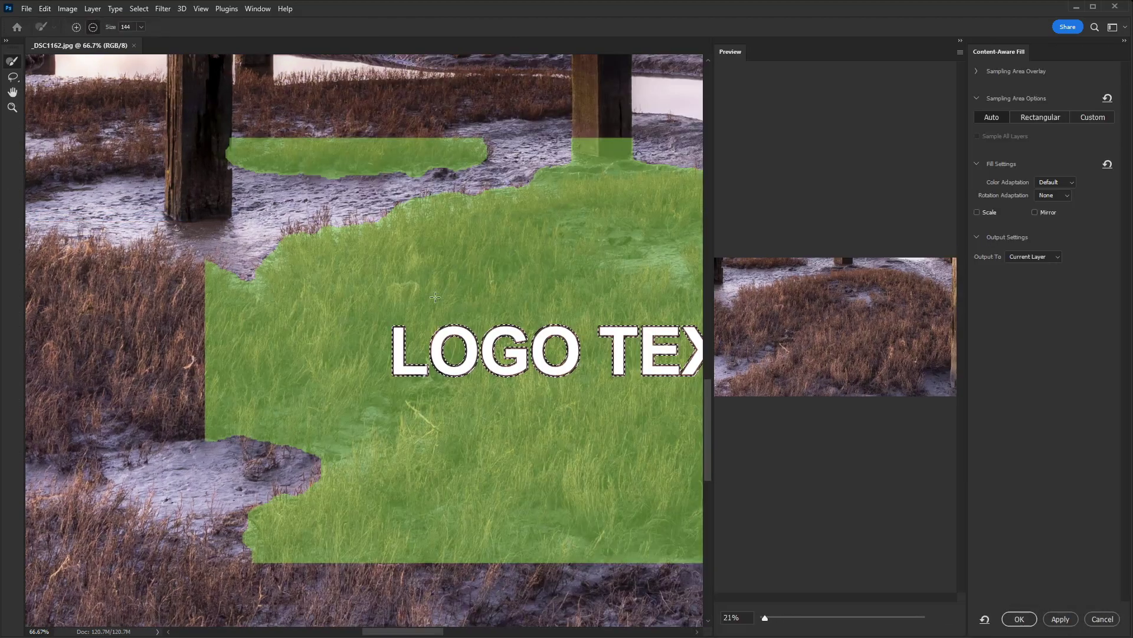
pyautogui.moveTo(421, 634); pyautogui.dragTo(443, 634)
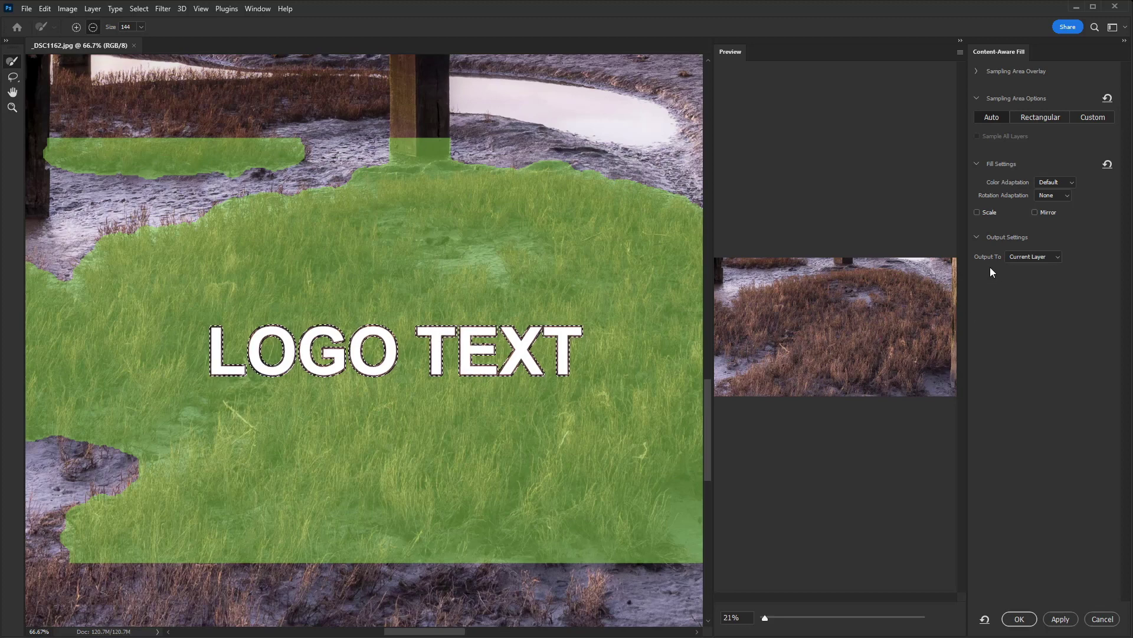
pyautogui.click(1050, 260)
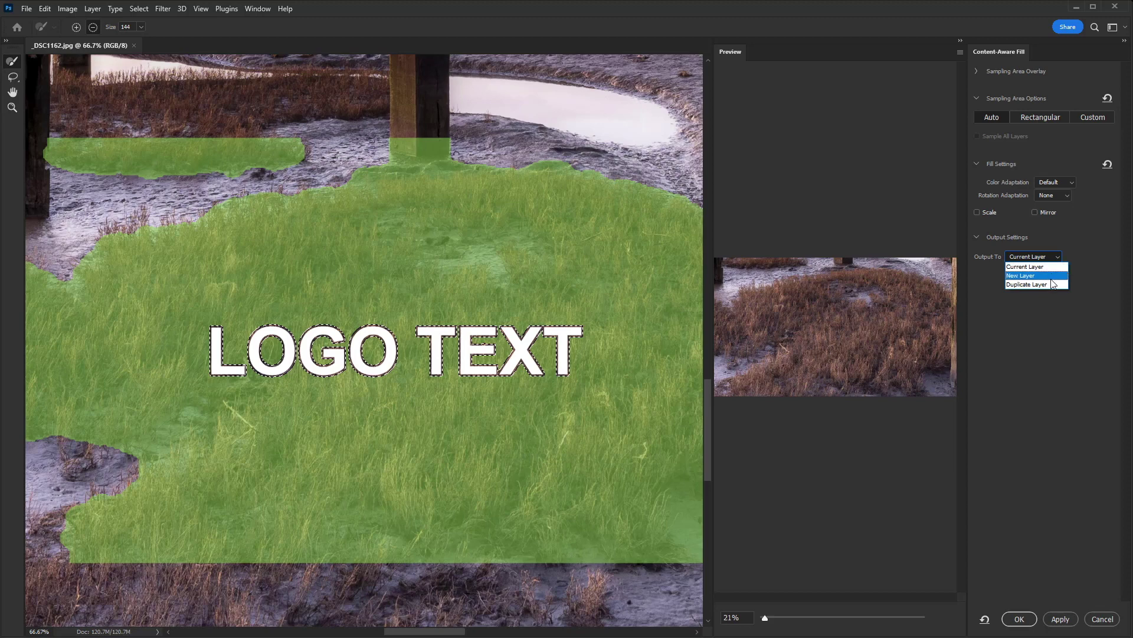
pyautogui.click(1050, 270)
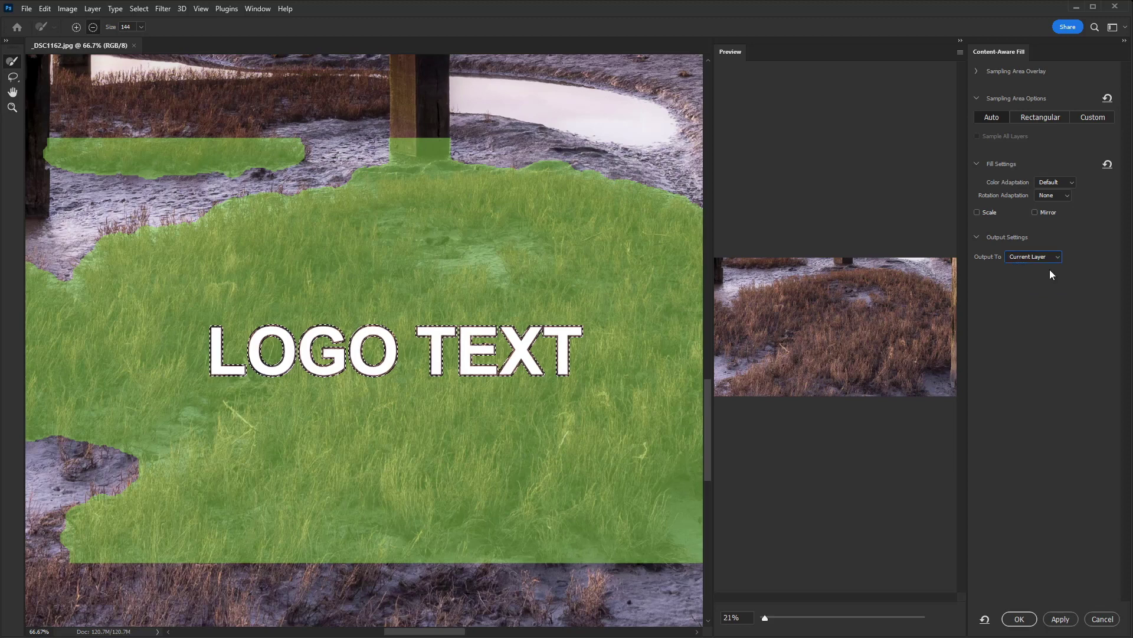
pyautogui.click(1032, 621)
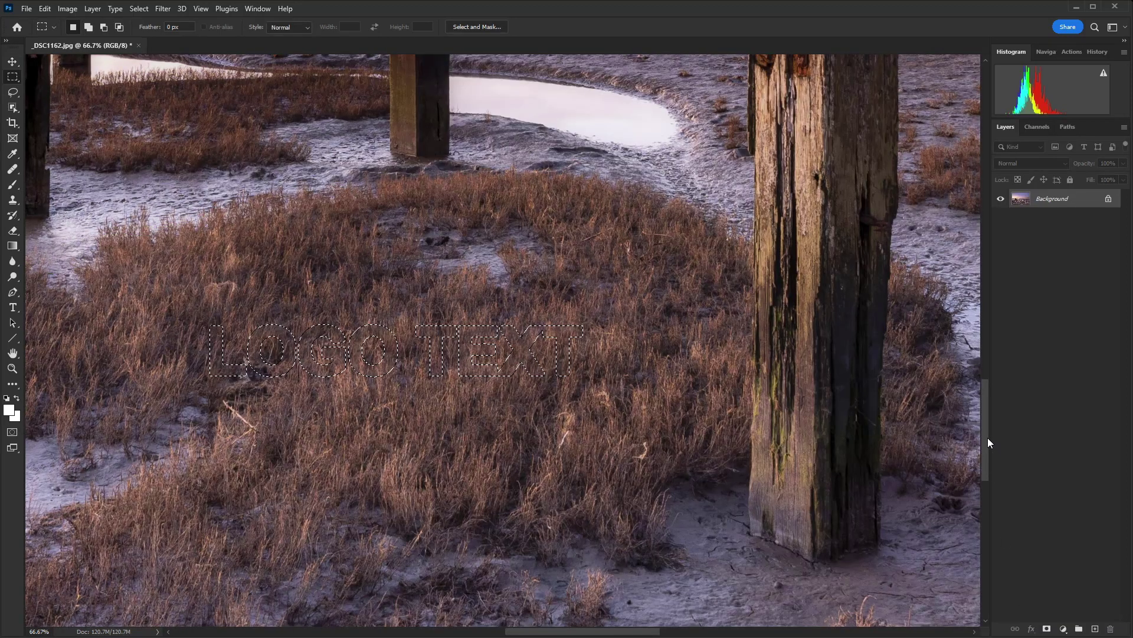
pyautogui.hotkey('ctrl', 'd')
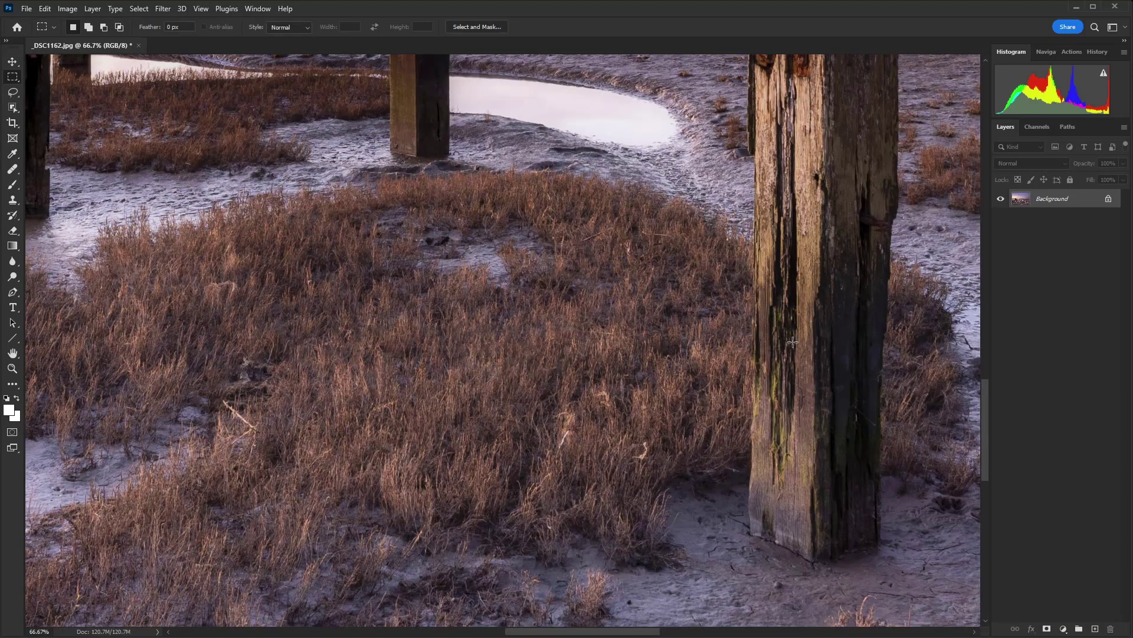
# - Examine the filled grass area at 100% zoom and fit the whole photo back in view
pyautogui.press('z')
pyautogui.click(463, 364)
pyautogui.moveTo(425, 370); pyautogui.dragTo(530, 315)
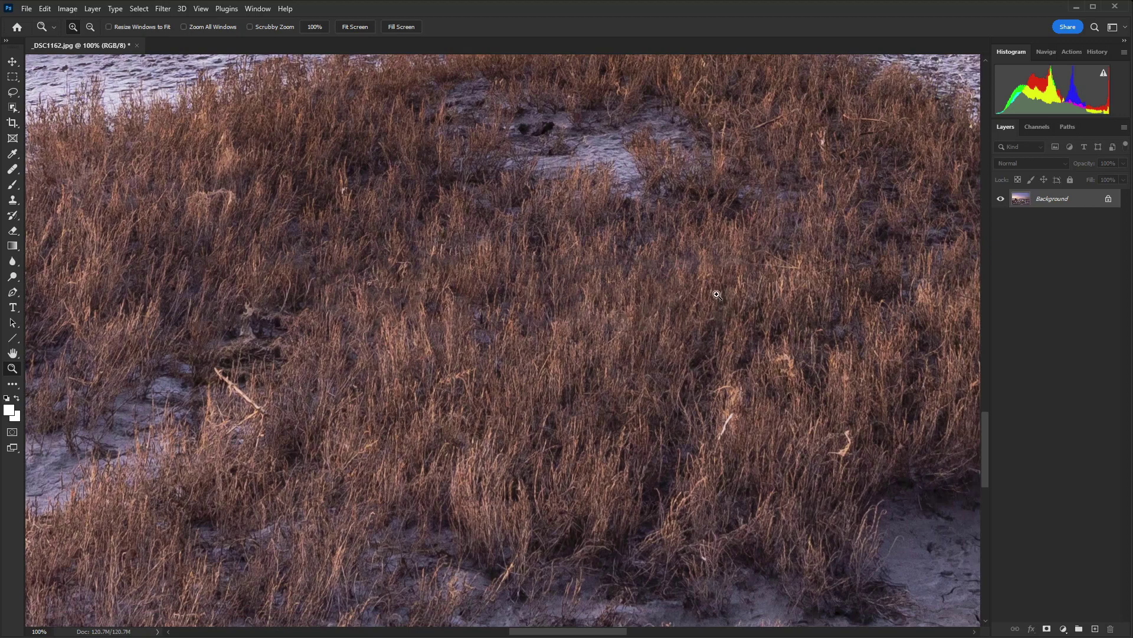
pyautogui.moveTo(744, 333); pyautogui.dragTo(671, 344)
pyautogui.moveTo(660, 306); pyautogui.dragTo(639, 359)
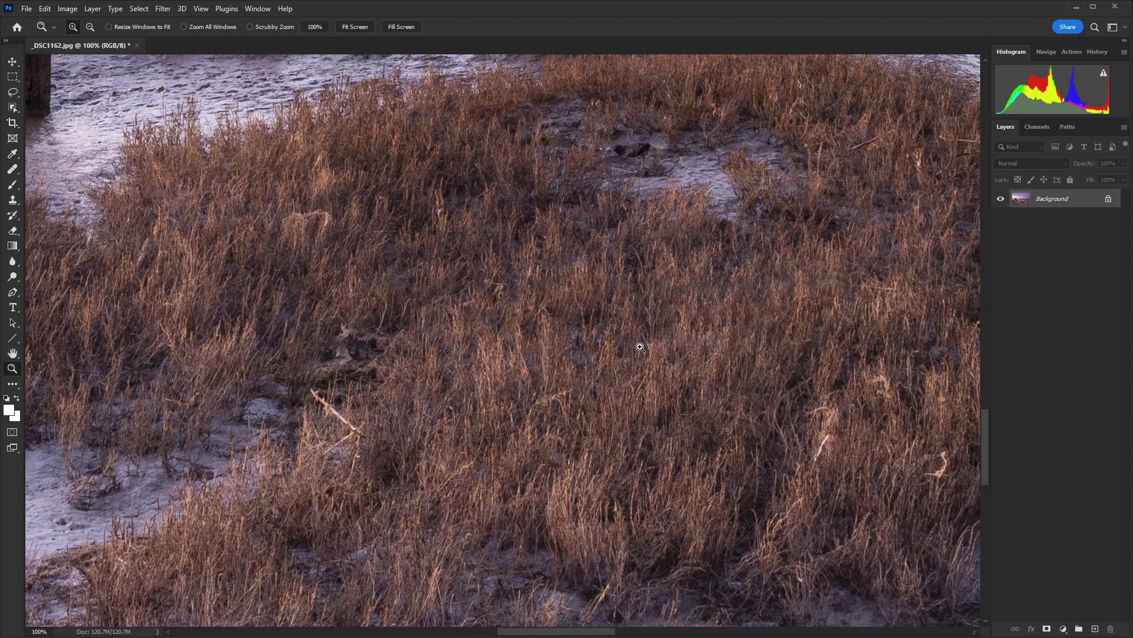
pyautogui.hotkey('ctrl', '0')
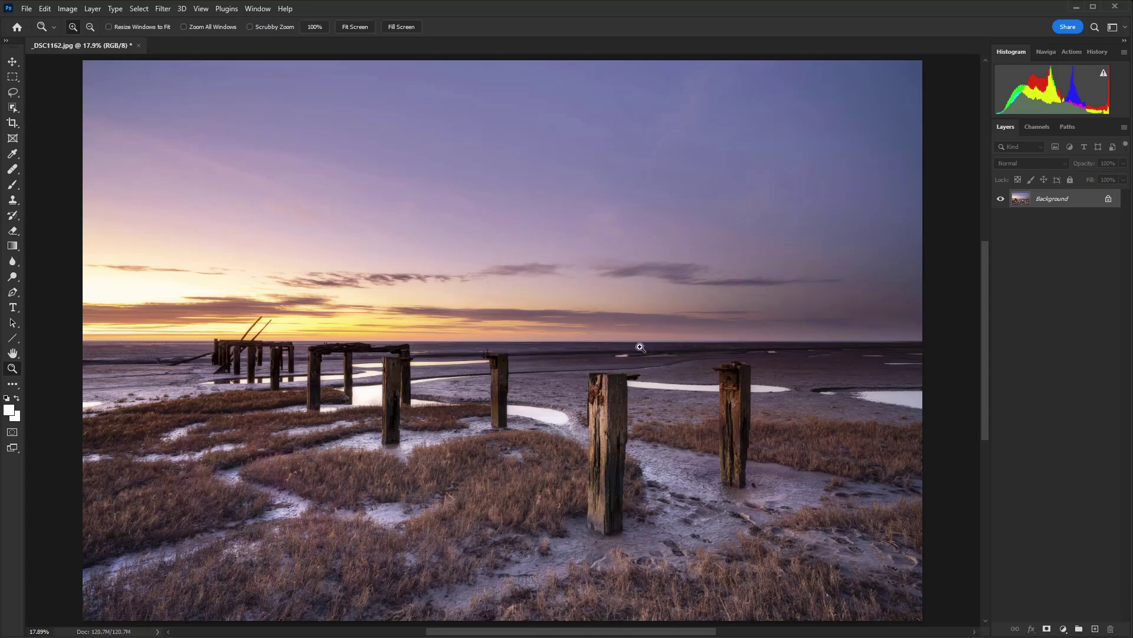